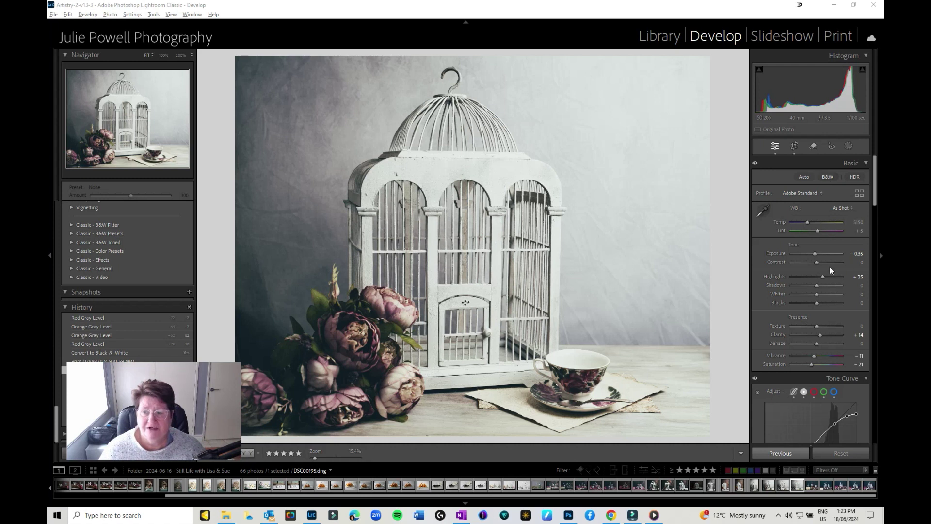
Step: Convert the birdcage still-life photo to black and white
click(825, 177)
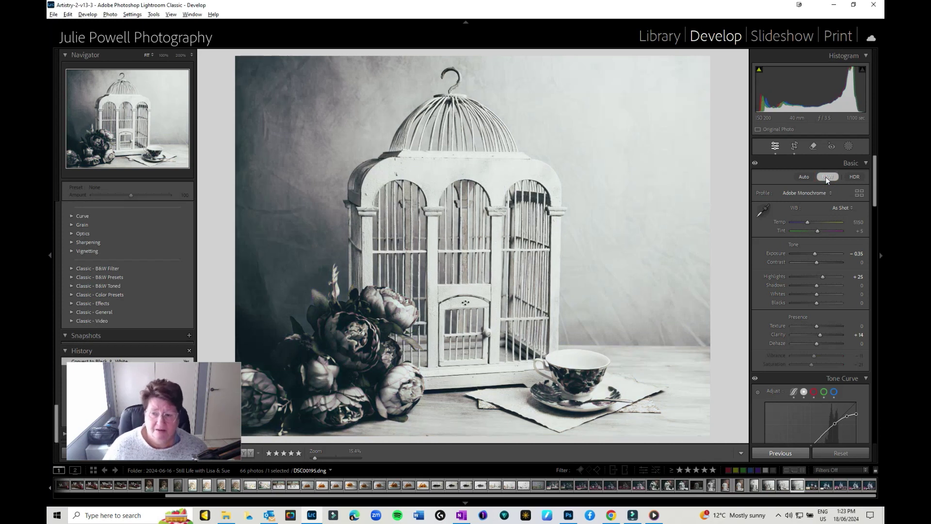
Step: Brighten the black and white mix, setting Red to +47, Orange +18, Yellow +38 and Green +33
scroll(839, 315, down, 5)
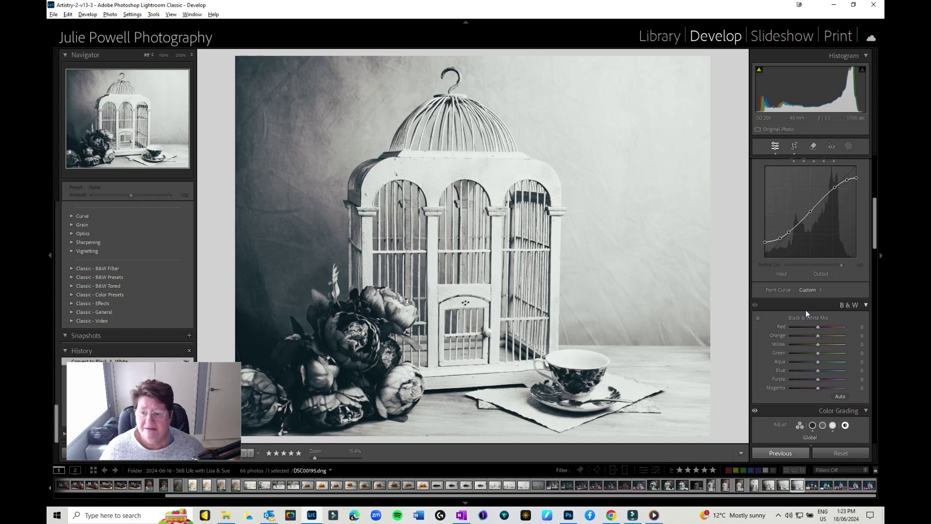
mouse_move(818, 326)
mouse_down()
mouse_move(827, 327)
mouse_move(812, 327)
mouse_move(823, 336)
mouse_up()
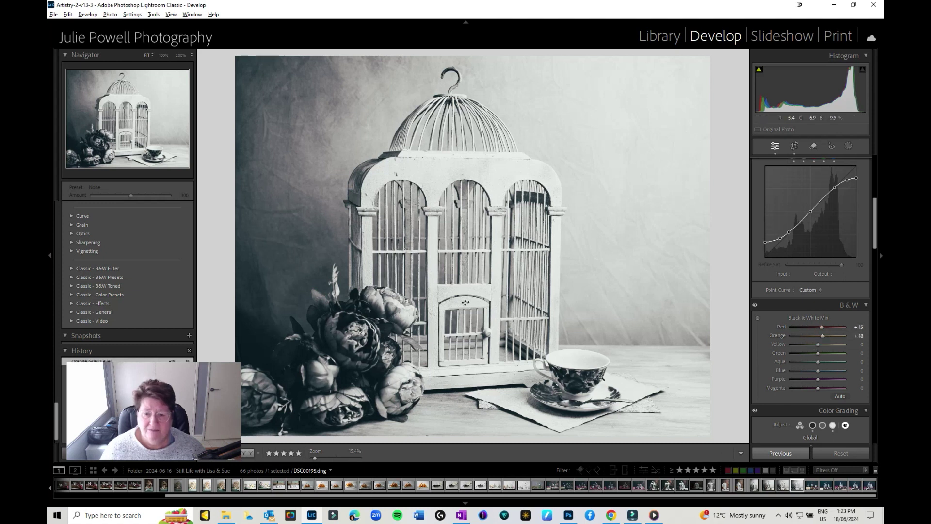
drag(831, 327, 827, 354)
Step: Add a point to the blue channel's tone curve at input 93, output 86
scroll(822, 372, up, 3)
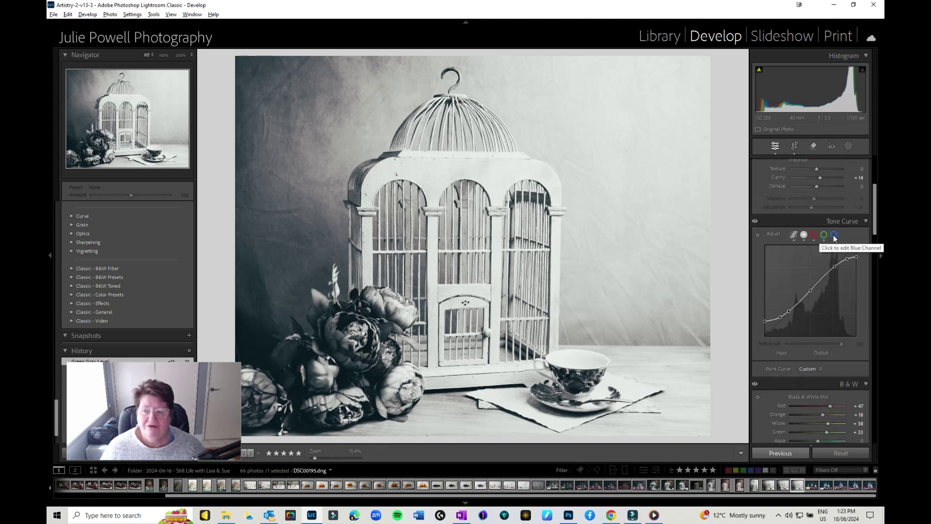
click(834, 237)
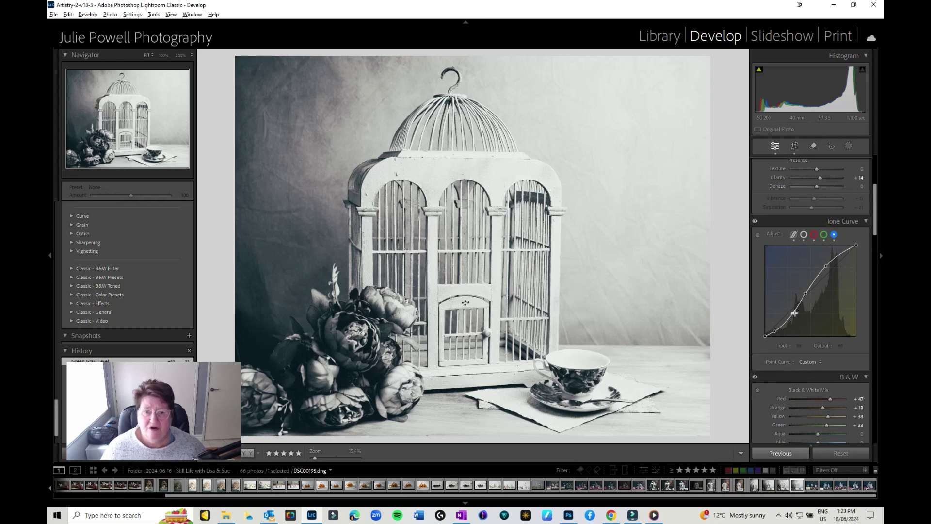
drag(794, 314, 799, 305)
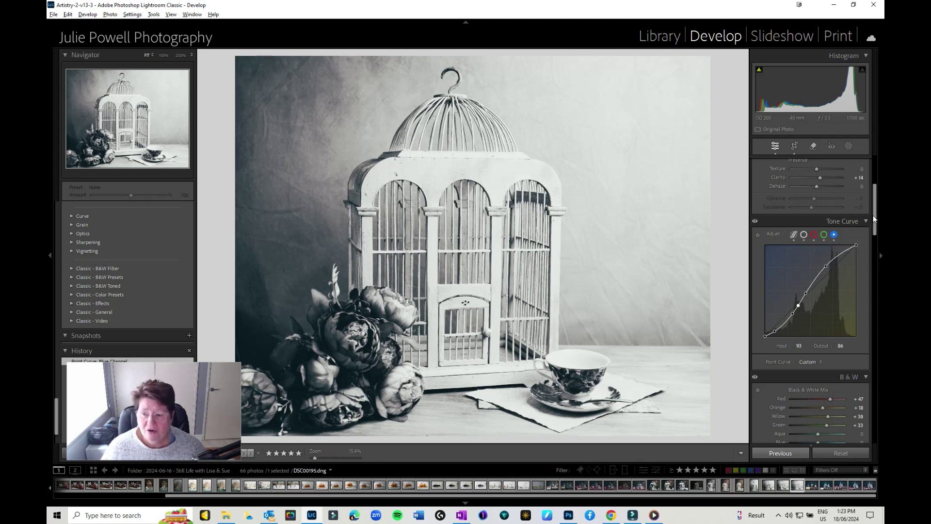
Step: Tint the shadows blue in Color Grading with hue 240 and saturation 60
drag(876, 217, 875, 269)
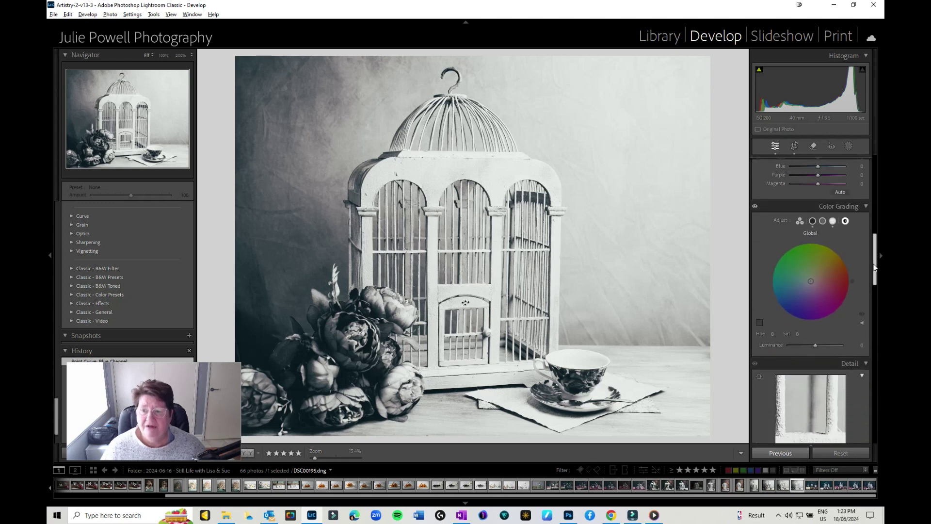
click(812, 220)
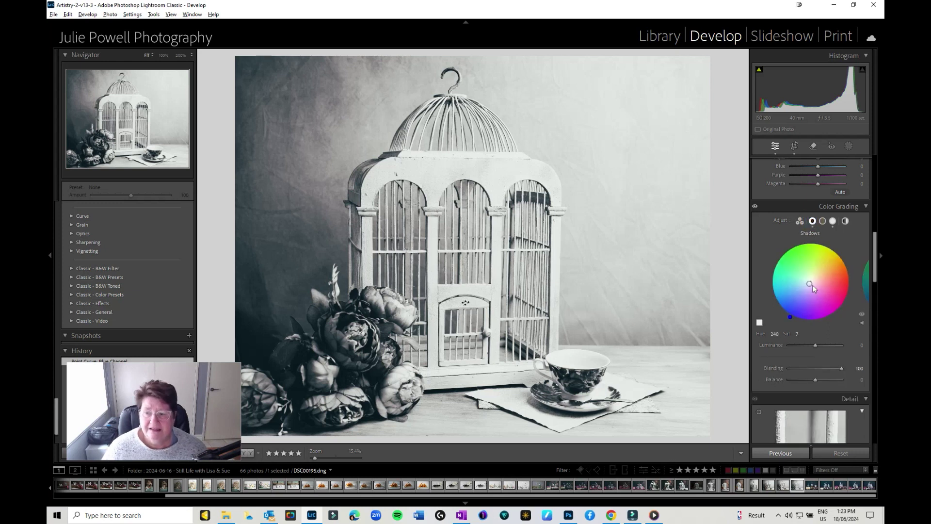
drag(813, 288, 800, 301)
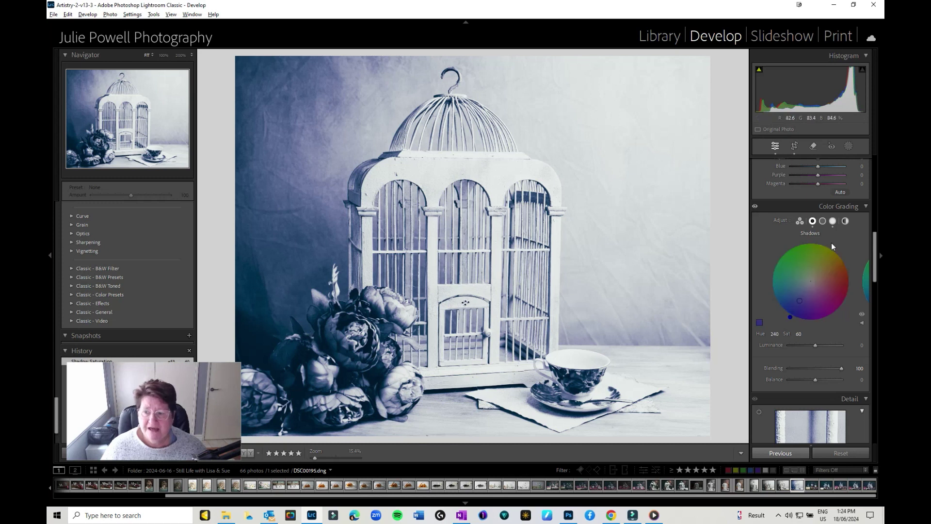
Step: Tint the highlights warm orange in Color Grading with hue 29, strengthening their saturation
click(833, 221)
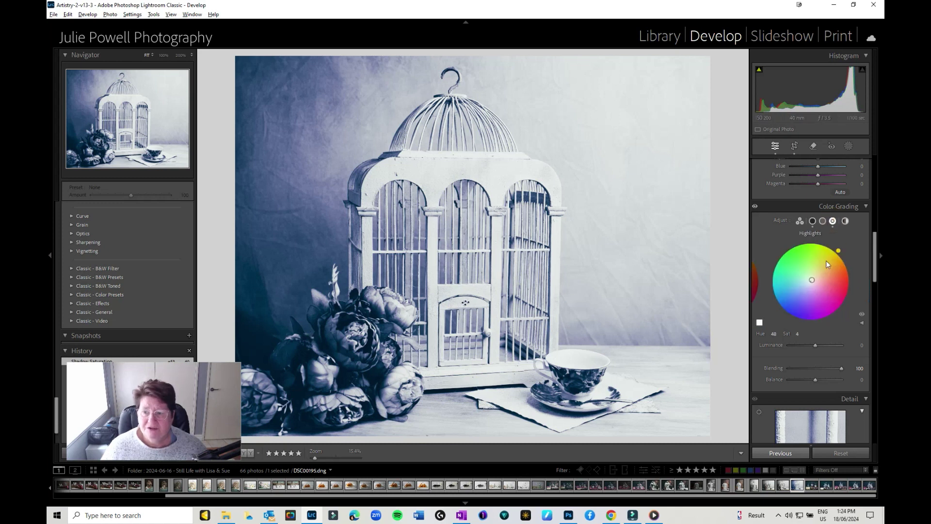
mouse_move(826, 261)
mouse_down()
mouse_move(815, 277)
mouse_move(823, 268)
mouse_up()
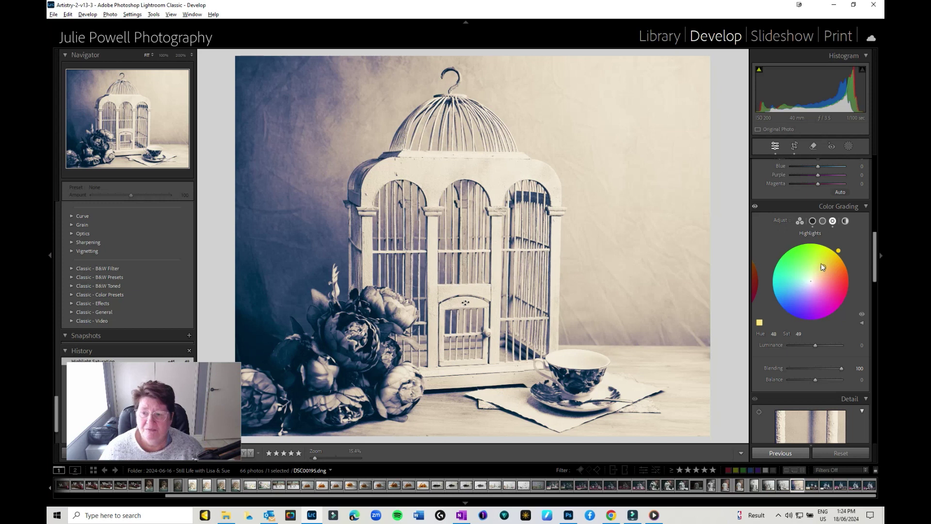
drag(840, 256, 847, 261)
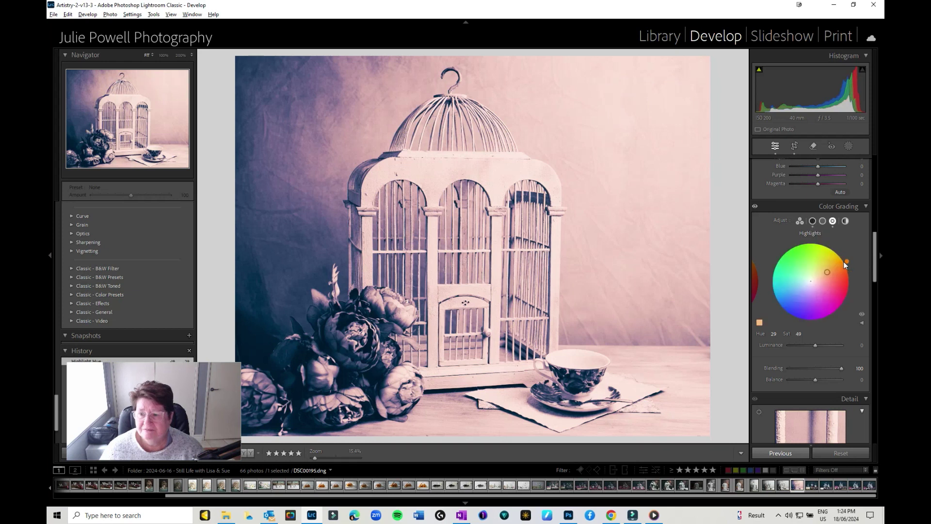
drag(828, 272, 834, 268)
Step: Regrade the shadows to hue 180, saturation 100 and luminance −8, with blending 60 and balance +5
click(812, 221)
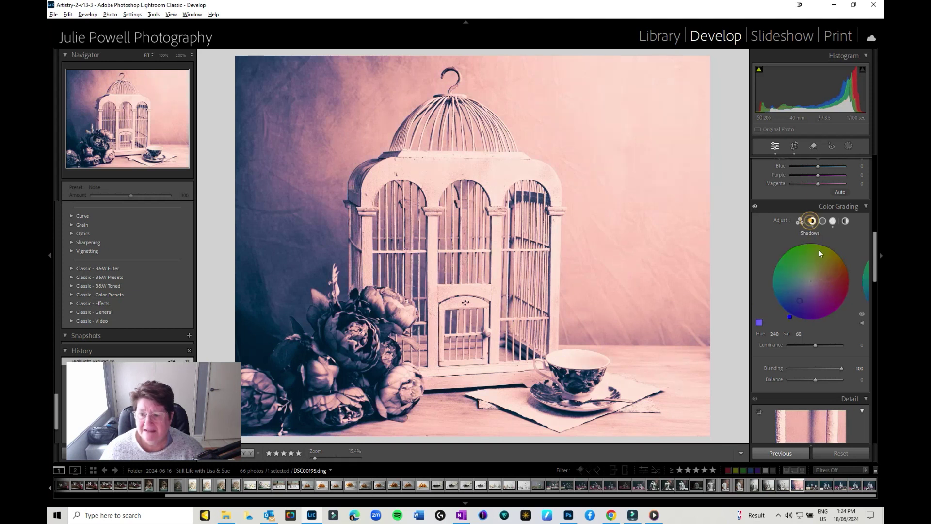
drag(802, 303, 776, 281)
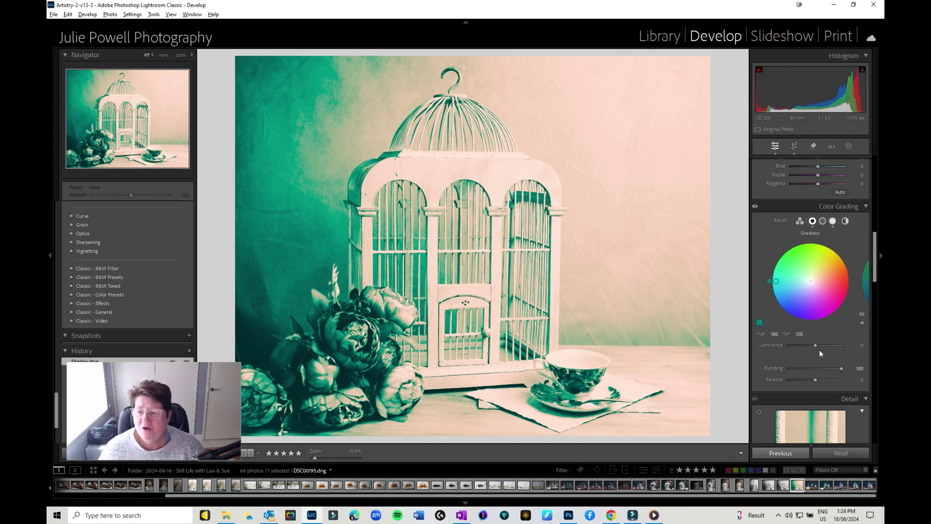
drag(814, 345, 800, 368)
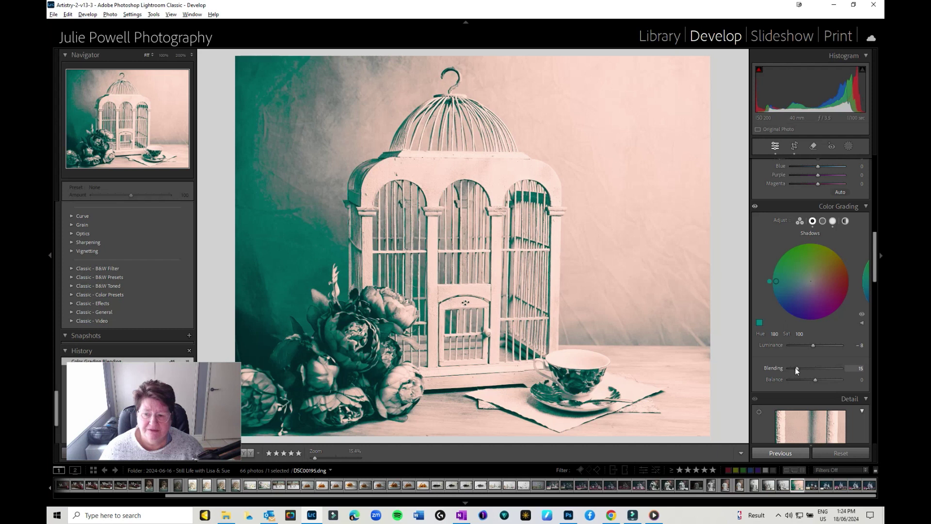
drag(796, 369, 846, 369)
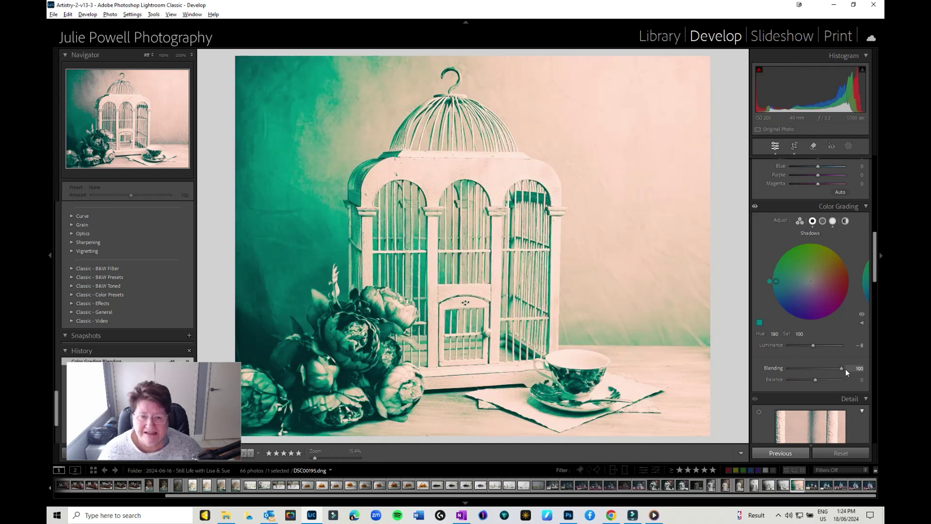
drag(846, 369, 817, 380)
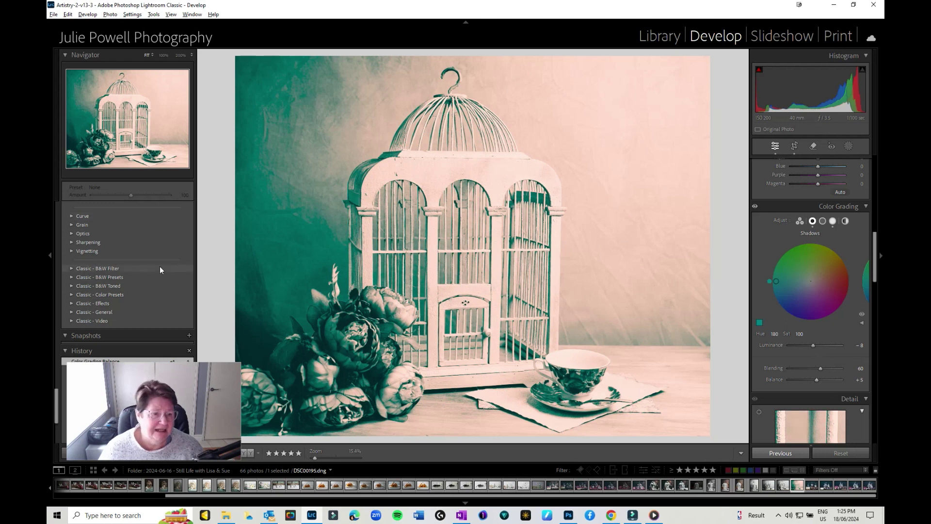
Step: Revert the photo to its Convert to Black & White history state
scroll(159, 267, down, 3)
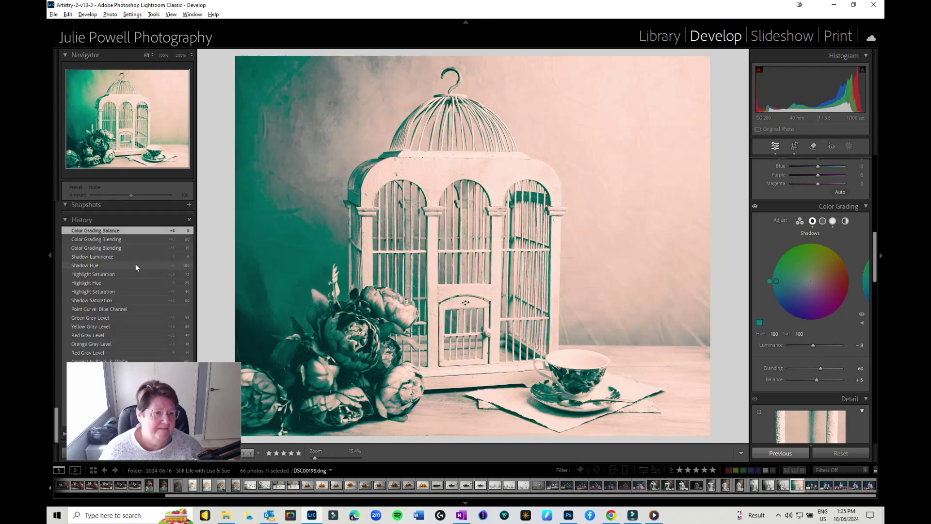
click(121, 362)
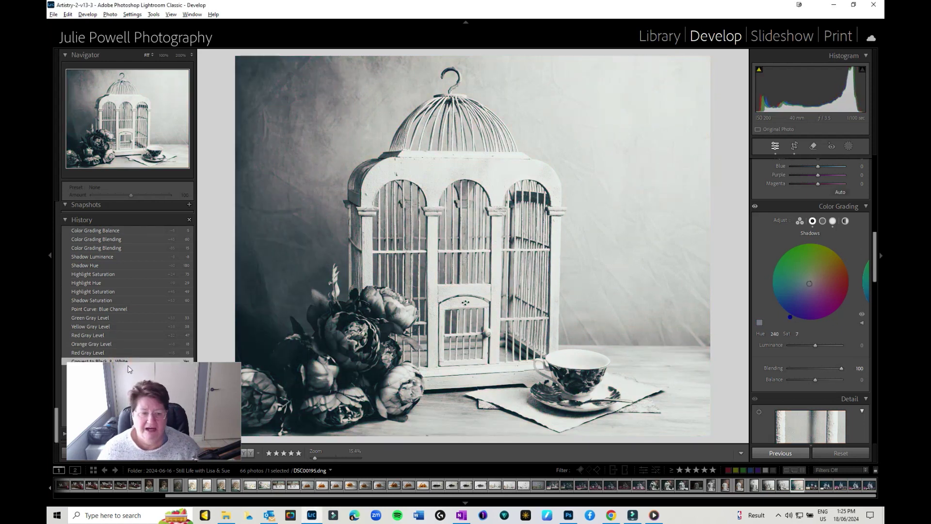
Step: Apply a sepia tone to the whole photo with global color grading at hue 36, saturation 44 and luminance +13
click(845, 221)
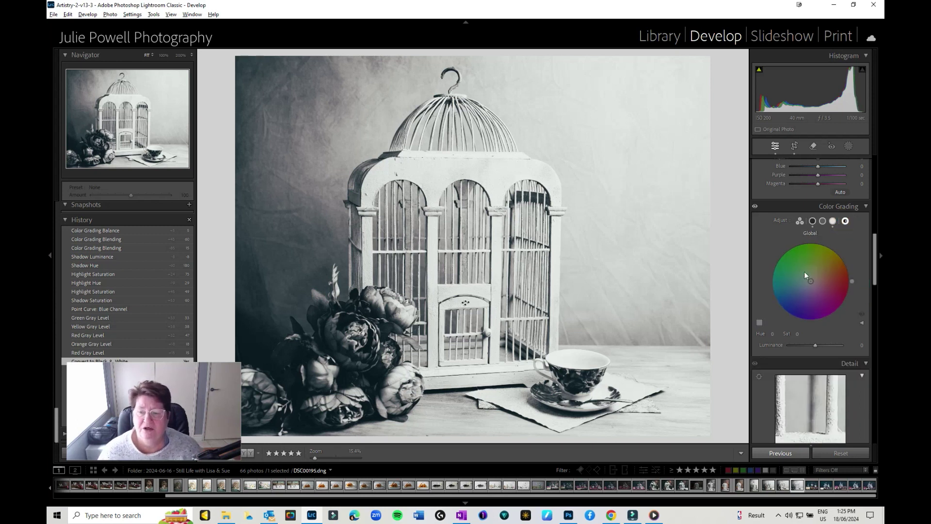
click(760, 323)
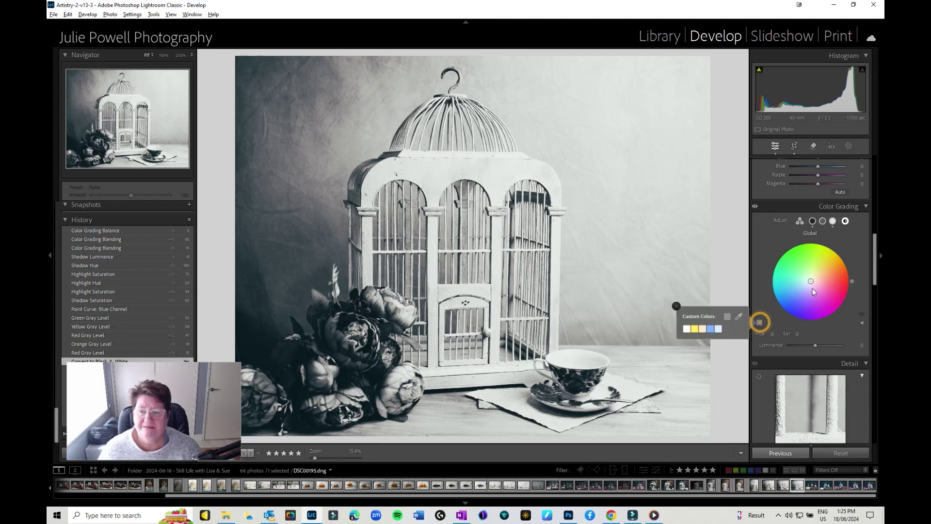
mouse_move(810, 281)
mouse_down()
mouse_move(797, 320)
mouse_move(813, 275)
mouse_move(820, 285)
mouse_move(799, 289)
mouse_move(806, 271)
mouse_up()
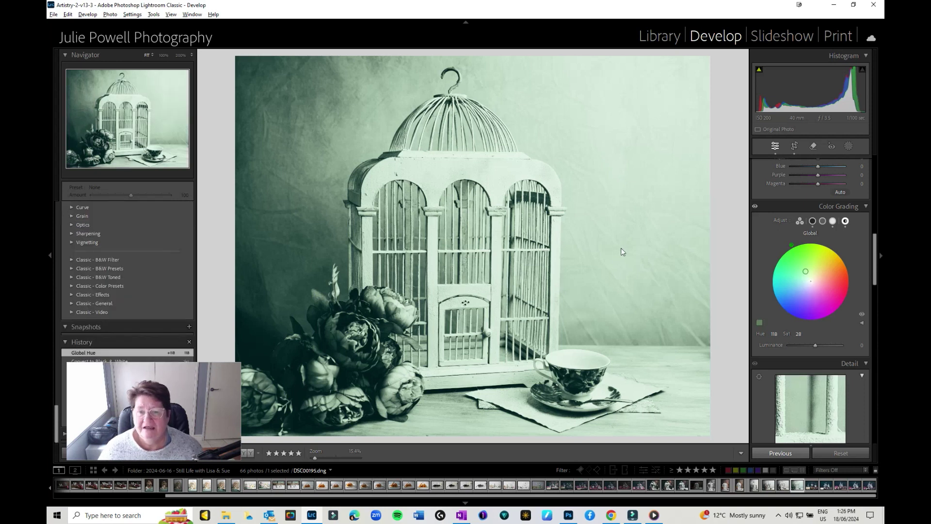
drag(816, 272, 819, 275)
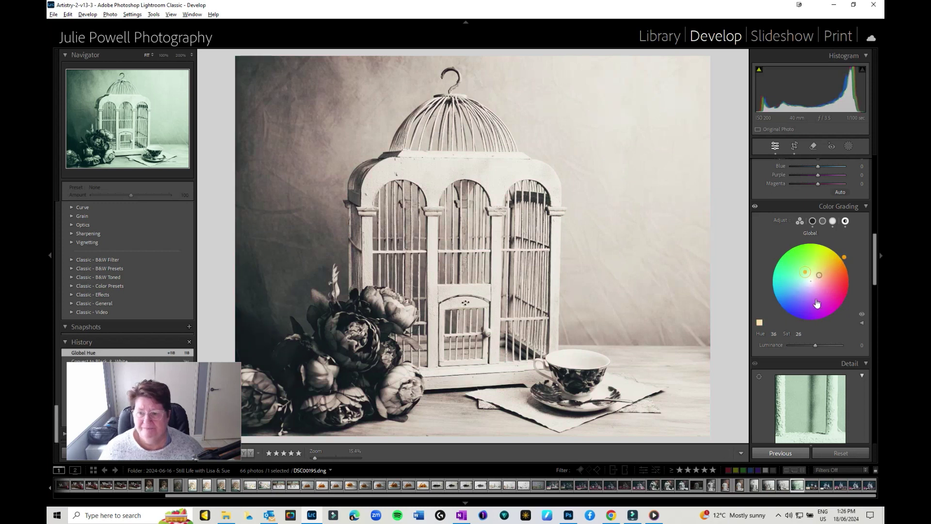
mouse_move(814, 345)
mouse_down()
mouse_move(837, 344)
mouse_move(790, 342)
mouse_move(816, 343)
mouse_up()
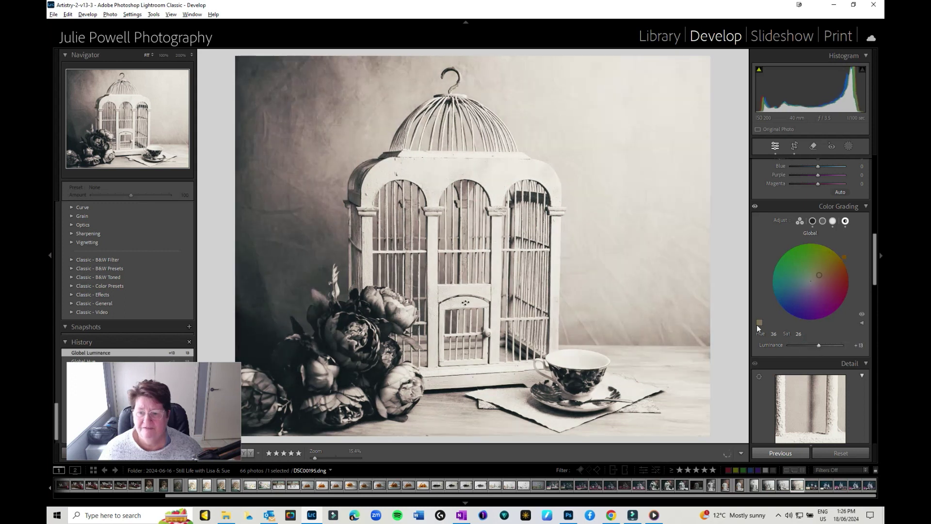
drag(820, 275, 817, 276)
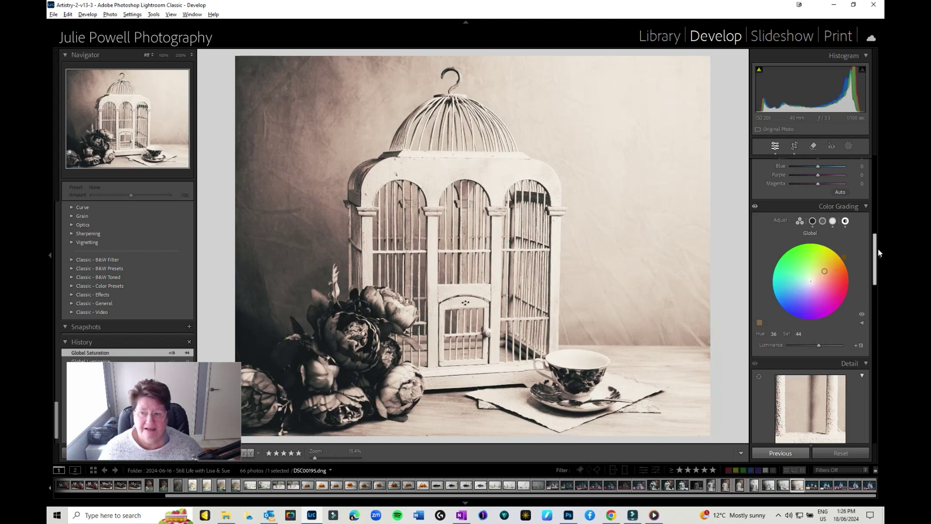
Step: Darken the photo's edges slightly with a Highlight Priority post-crop vignette amount of −7
drag(875, 251, 878, 324)
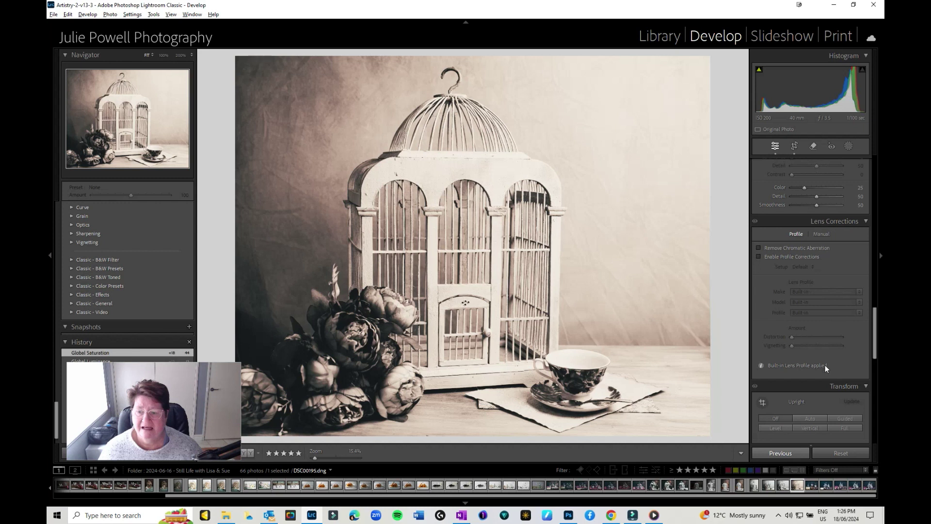
scroll(835, 379, down, 10)
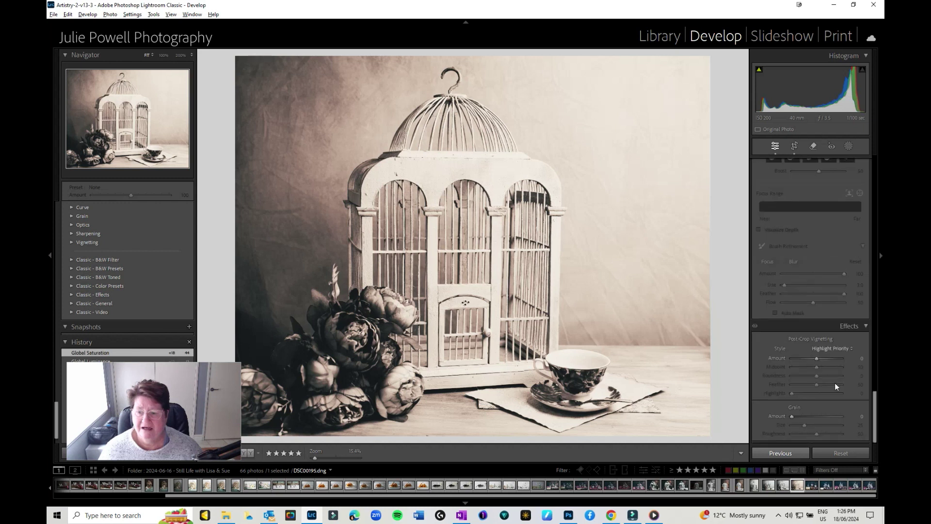
drag(816, 359, 814, 360)
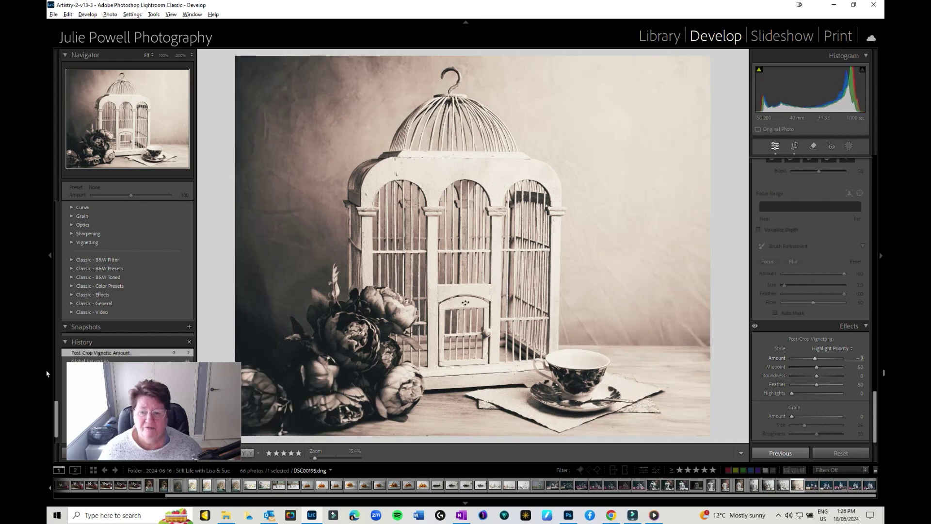
Step: Add film grain to the photo with amount 45 and size 83
drag(794, 416, 814, 415)
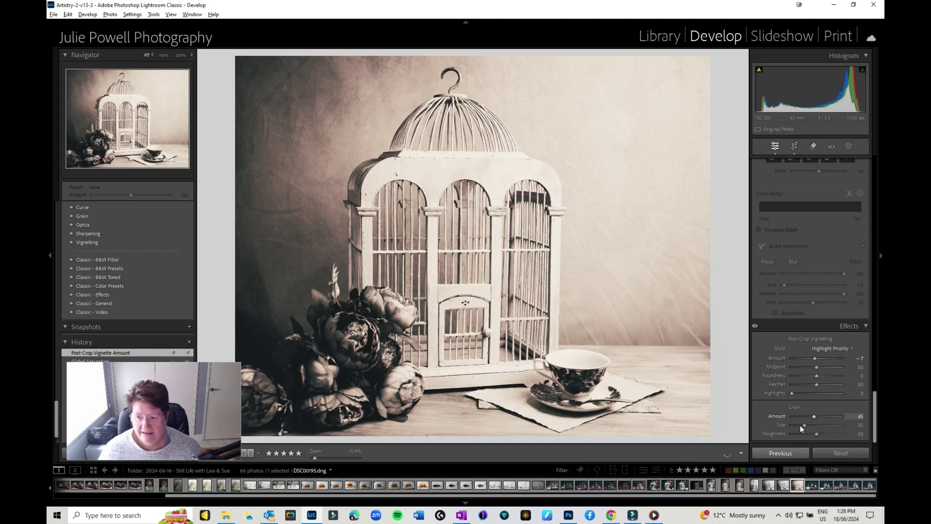
drag(804, 426, 815, 424)
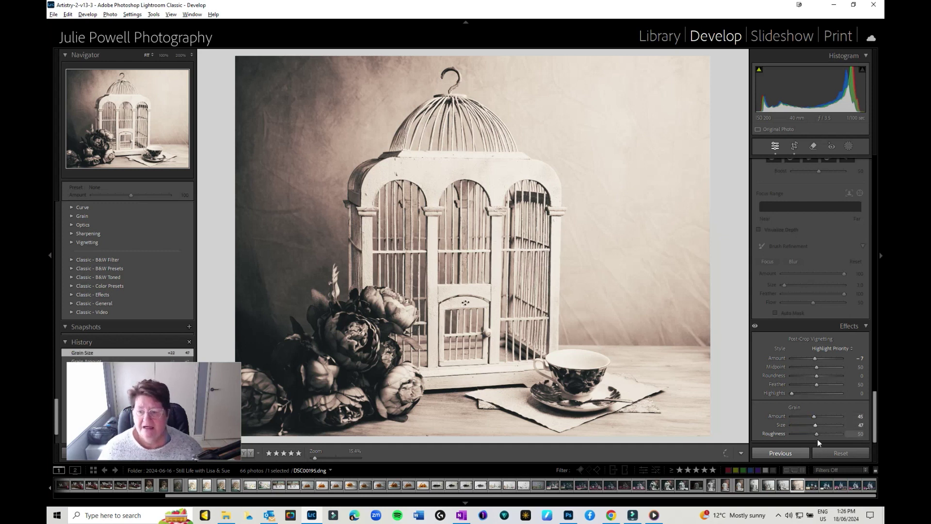
drag(832, 426, 833, 425)
Step: Try grain amounts up to 100 and grain sizes between 0 and 100 while viewing the photo at 100% zoom
click(504, 166)
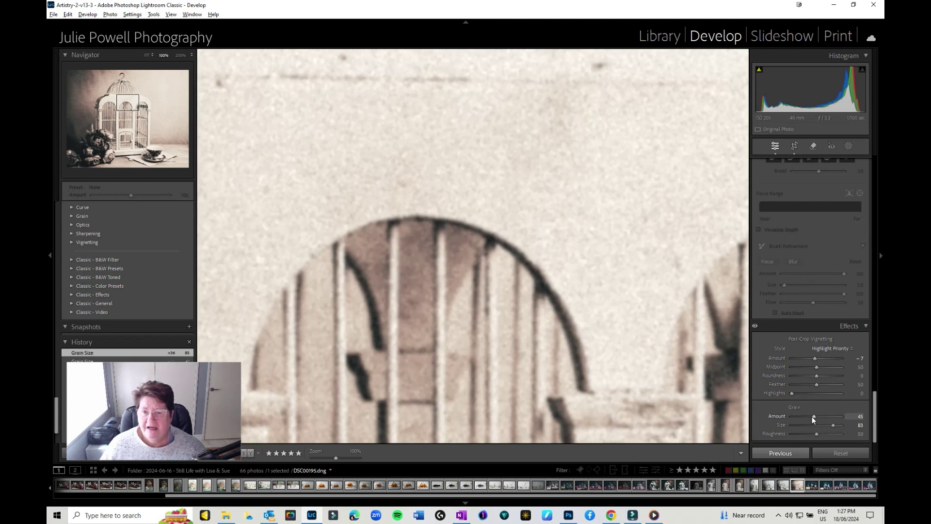
drag(812, 417, 844, 417)
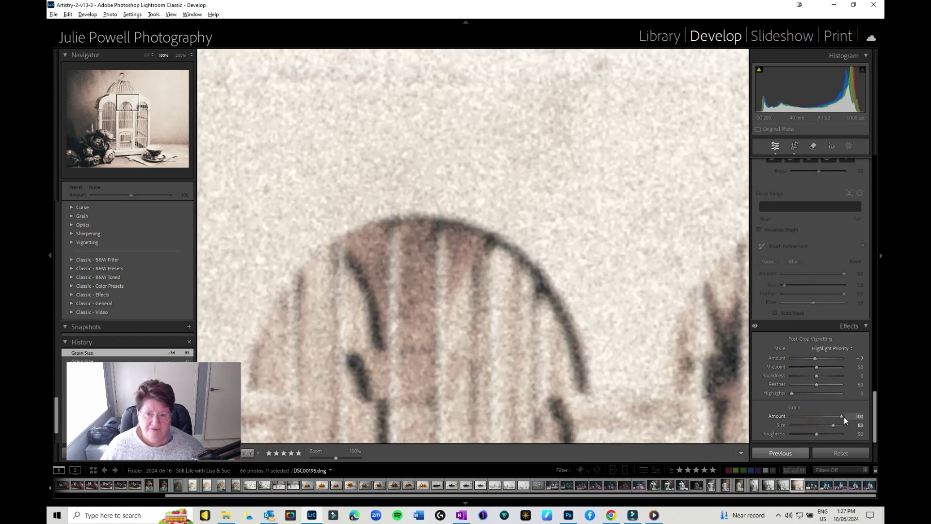
drag(796, 417, 778, 415)
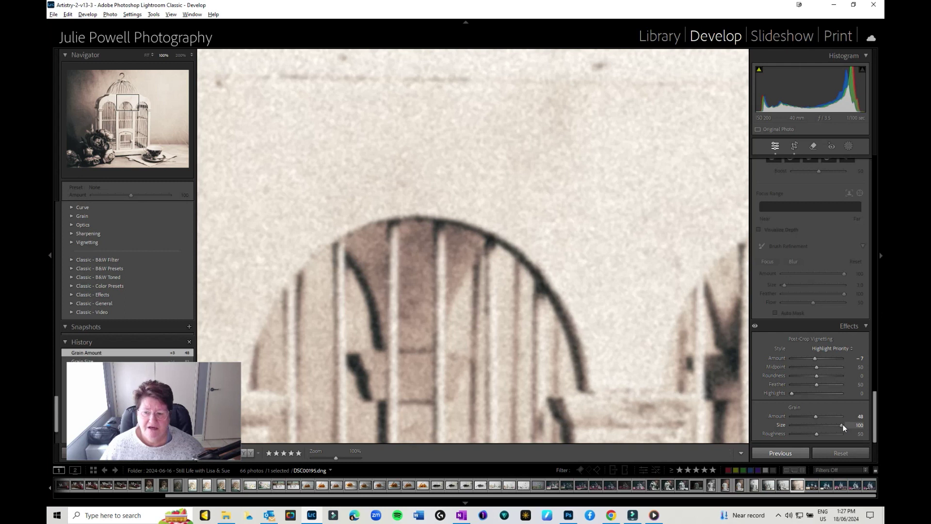
drag(843, 424, 789, 424)
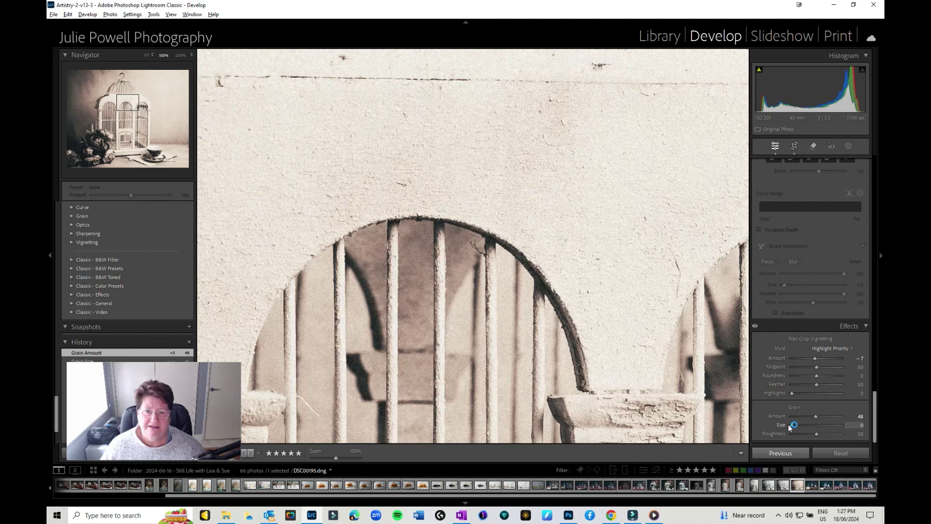
drag(791, 425, 818, 425)
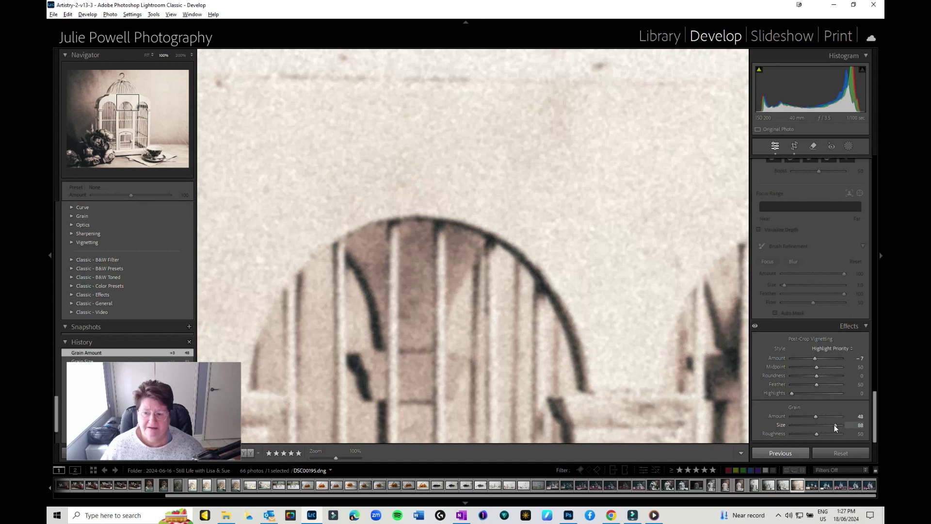
Step: Test the grain roughness at 0 and 100, settle on roughness 54 and size 45, and reduce the grain amount to below 24
drag(805, 433, 791, 433)
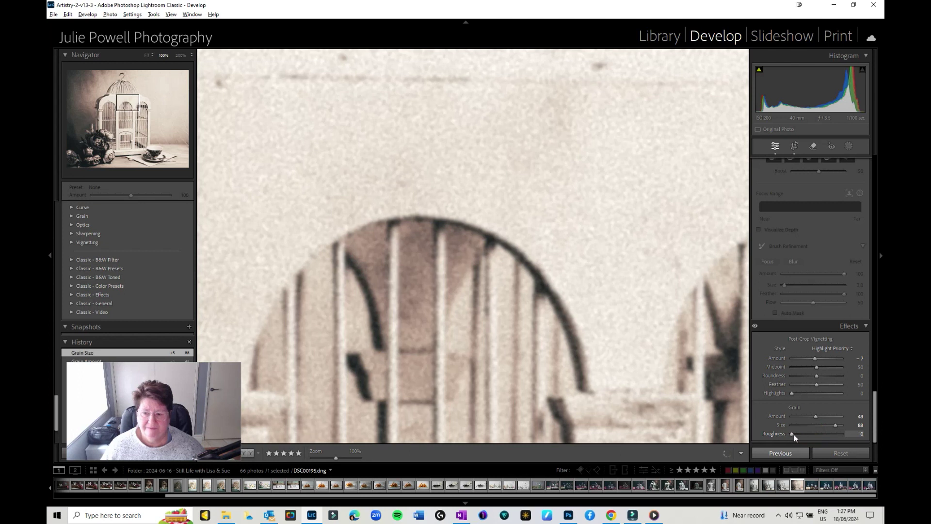
drag(794, 434, 843, 433)
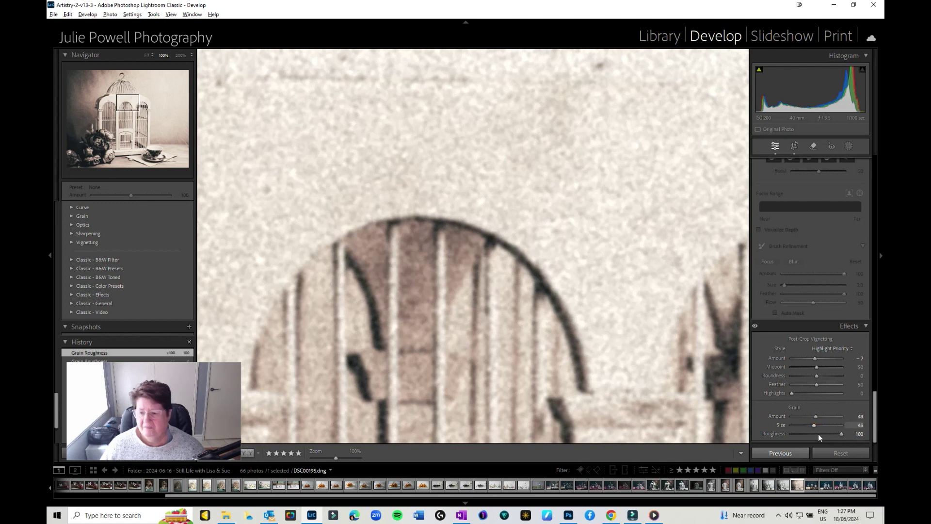
click(816, 433)
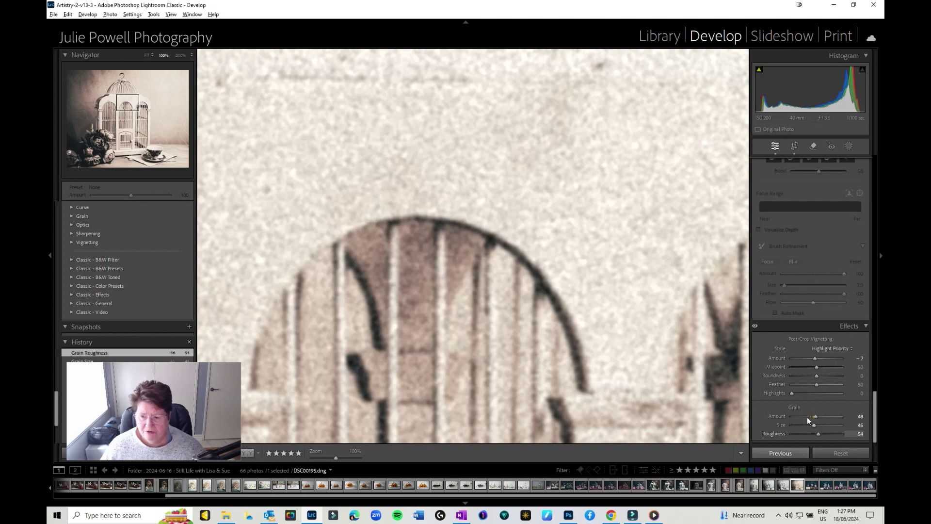
click(802, 417)
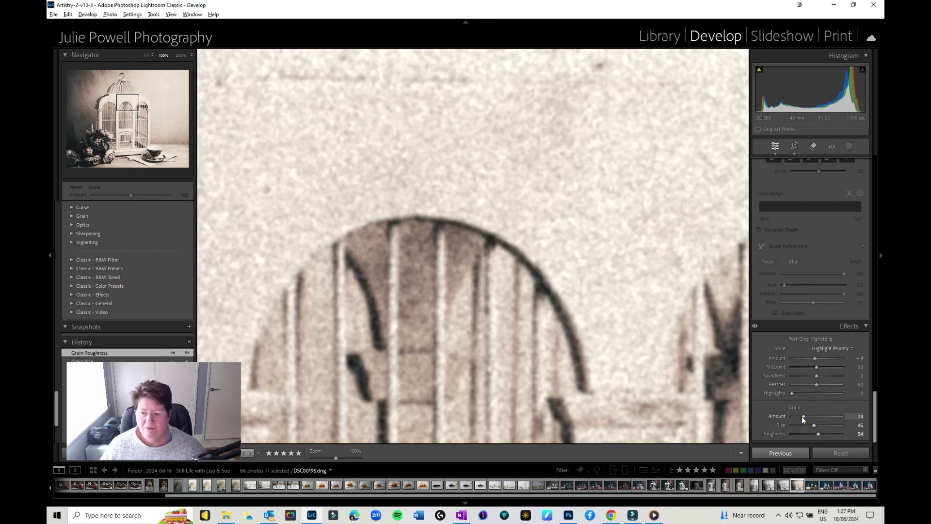
drag(802, 416, 799, 416)
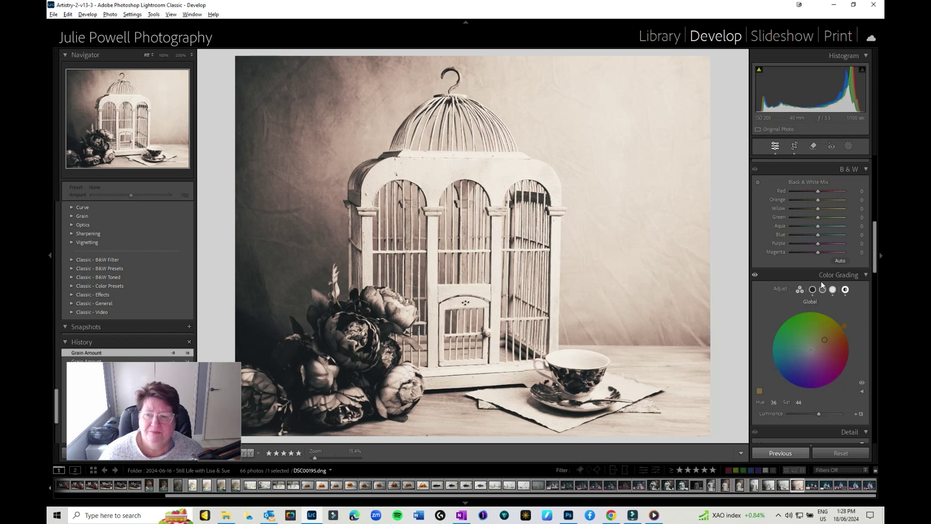
Step: Brighten the warm tones in the black and white mix with Orange +33 and Red +40
drag(817, 200, 826, 198)
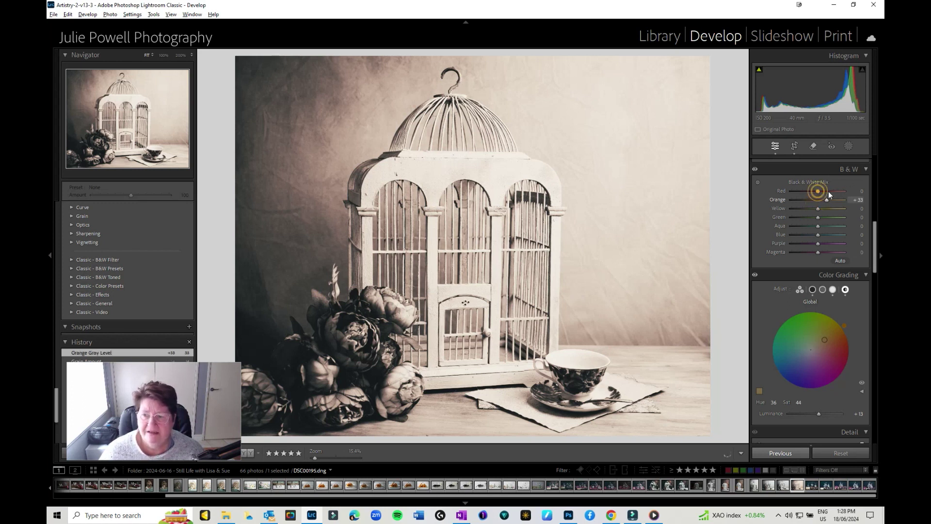
click(829, 191)
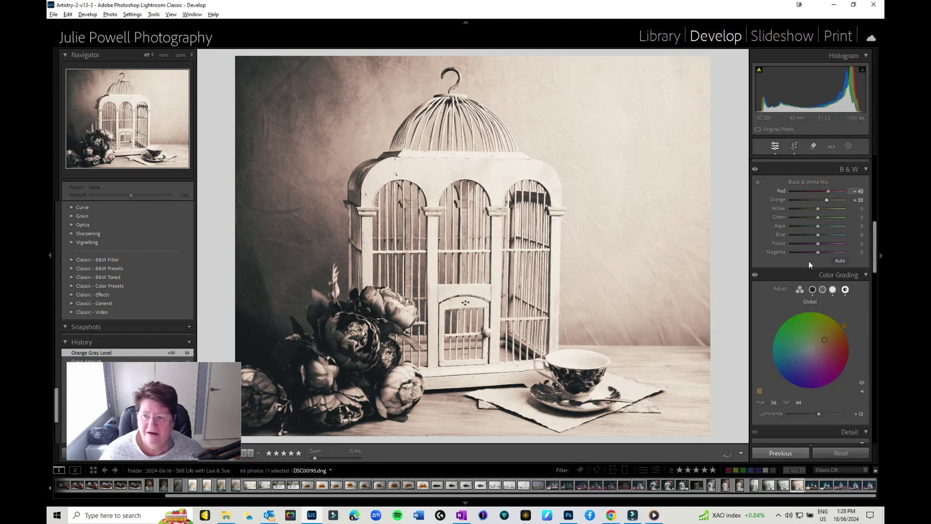
Step: Review the green channel tone curve and the basic adjustments, and compare the photo before and after side by side
scroll(808, 260, up, 3)
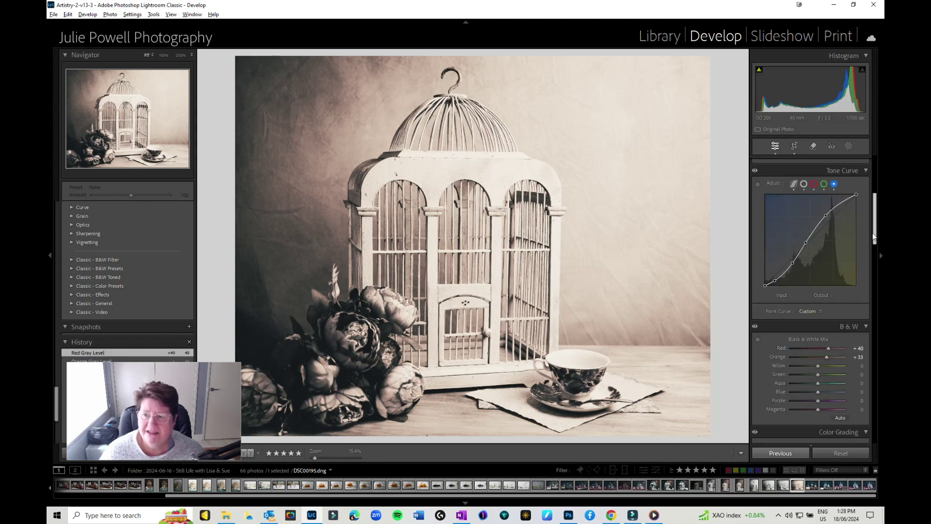
click(823, 188)
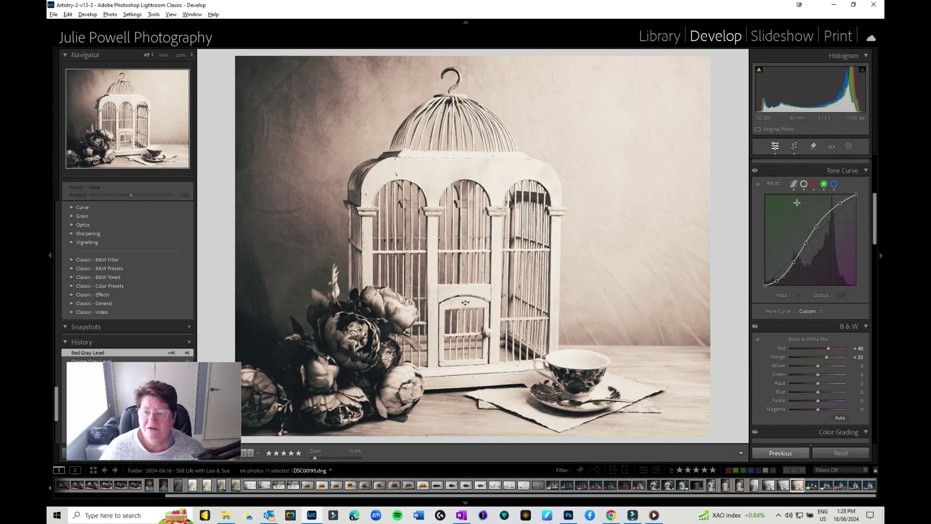
scroll(876, 212, up, 5)
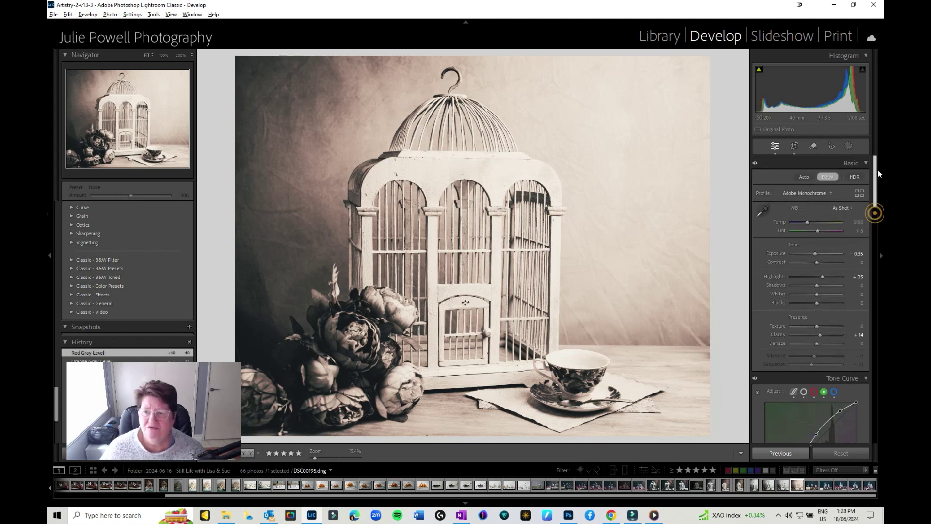
click(248, 453)
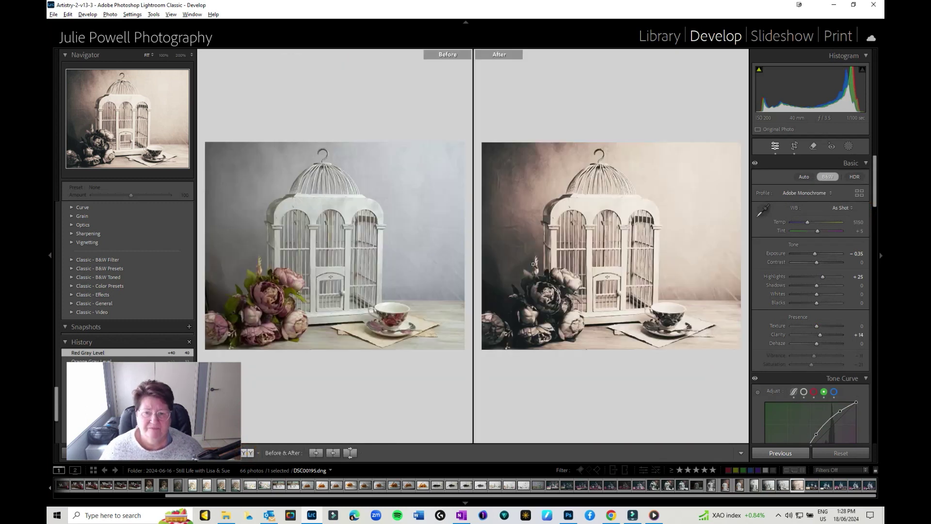